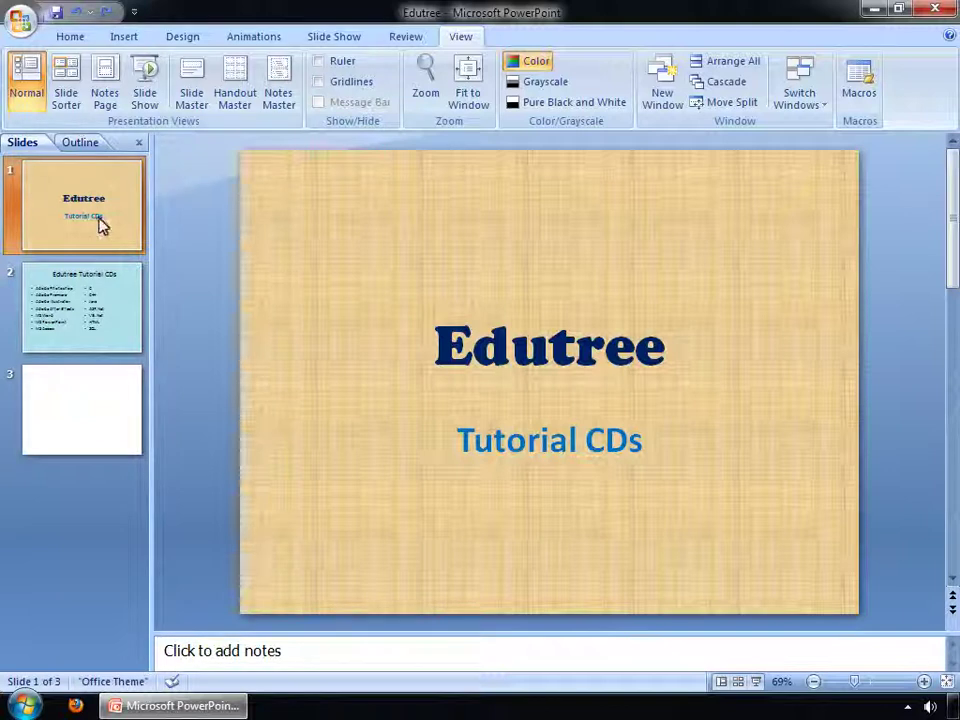
- Move from slide 2 to the blank slide 3 of the Edutree deck for editing
left_click(90, 321)
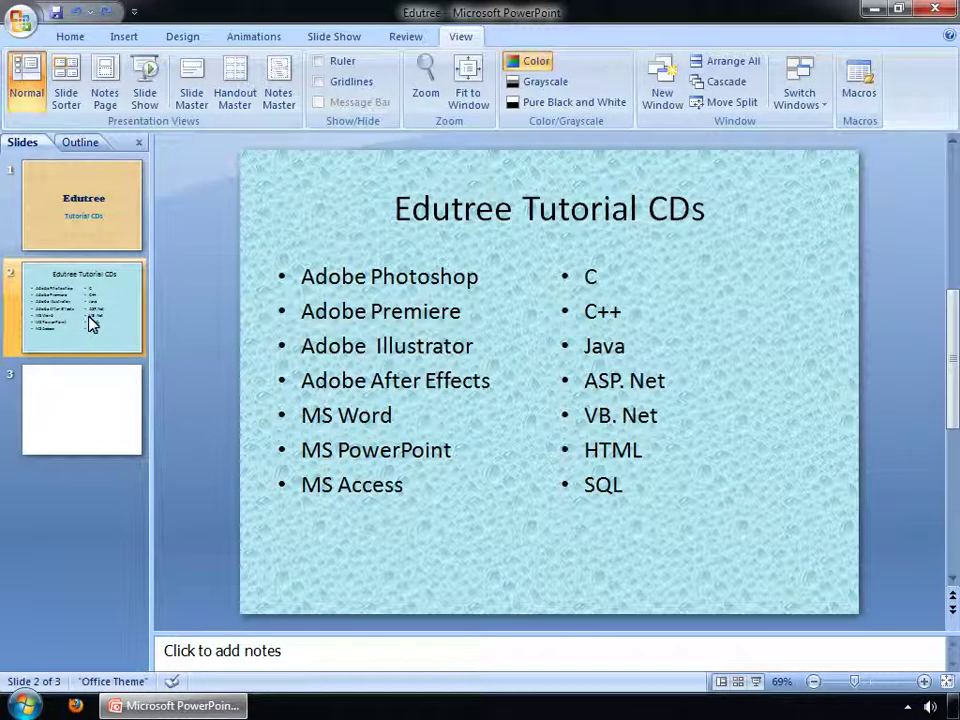
left_click(88, 419)
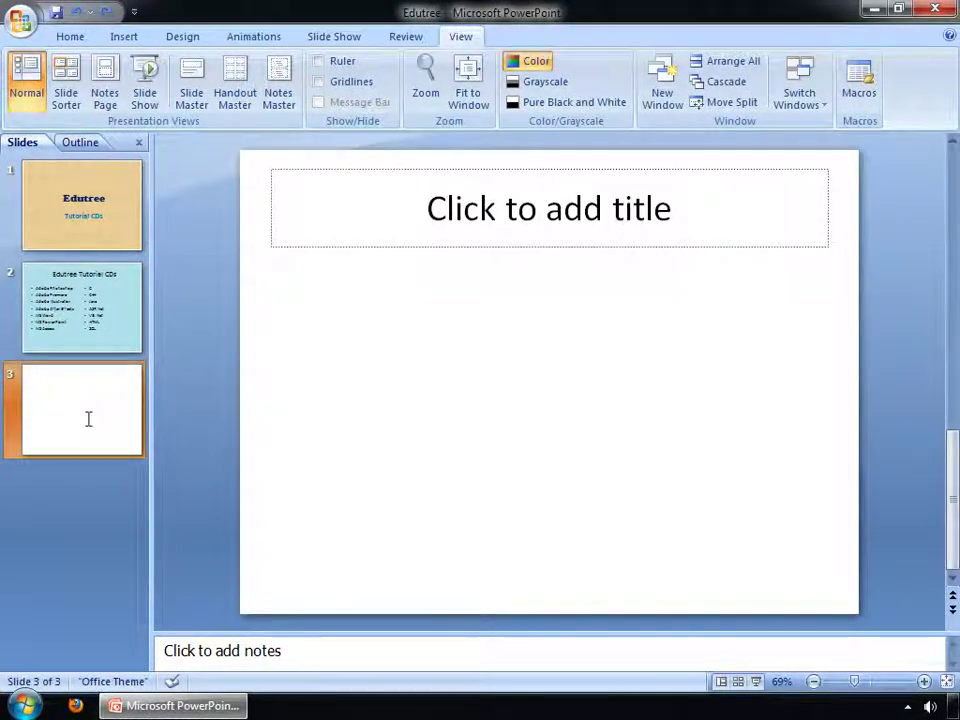
- Title slide 3 'Edutree' and paste the prepared Edutree Tutorial CDs paragraph below it
left_click(543, 210)
type("E")
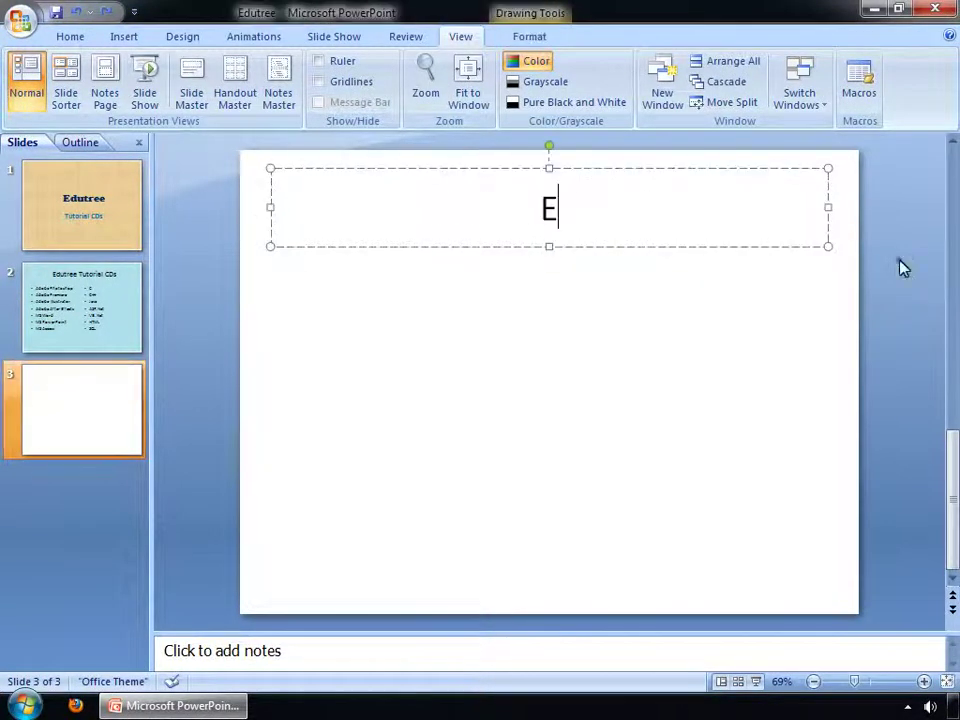
type("dutree")
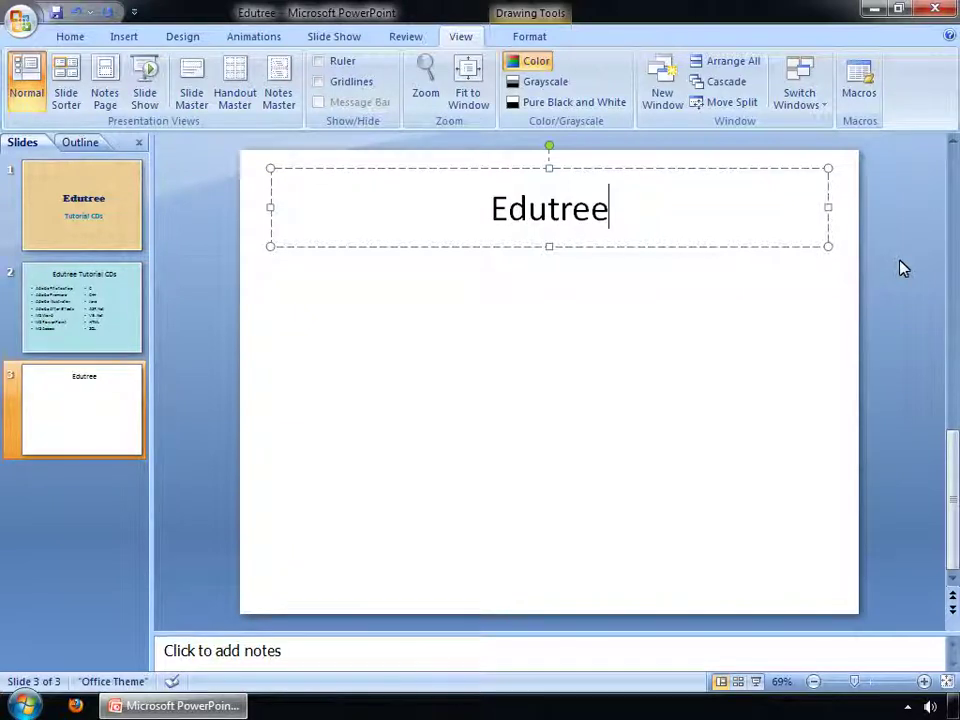
type("Computer learning is made easy through our Edutree Tutorial CDs. We have successfully launched  Tutorials in different Software Titles Which have been a support and guidance to all Computer aspirants who wish to get familiar with various computer applications. Irrespective of age or the knowledge of Computers, a lay man can become a master of the Software using our Edutree Tutorials CDs.")
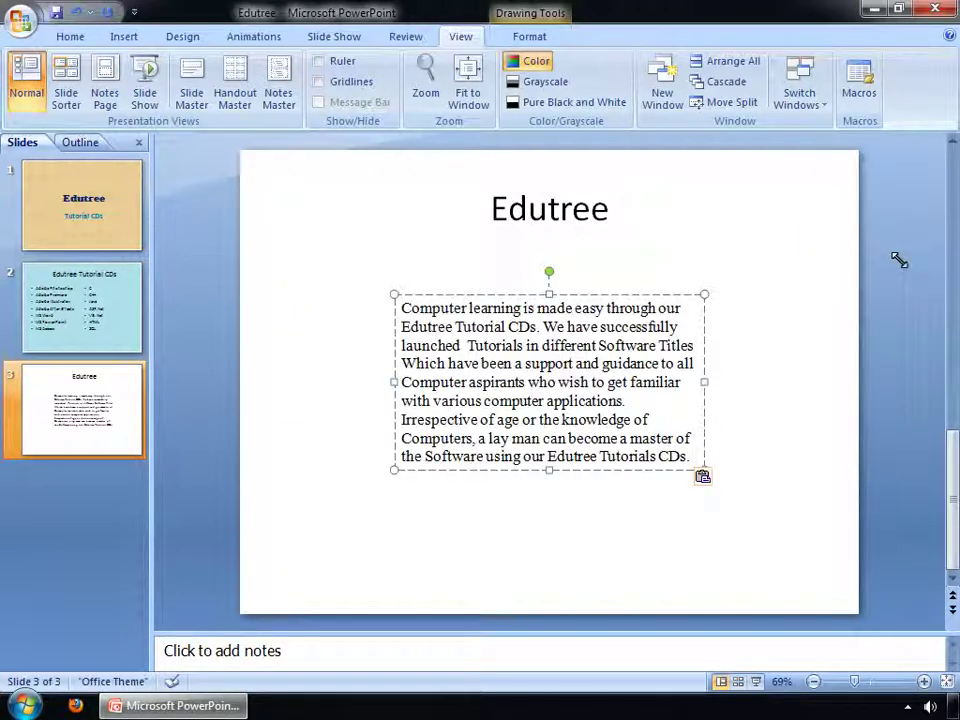
- Widen the paragraph's text box to nearly full slide width and select all its text
left_click(392, 291)
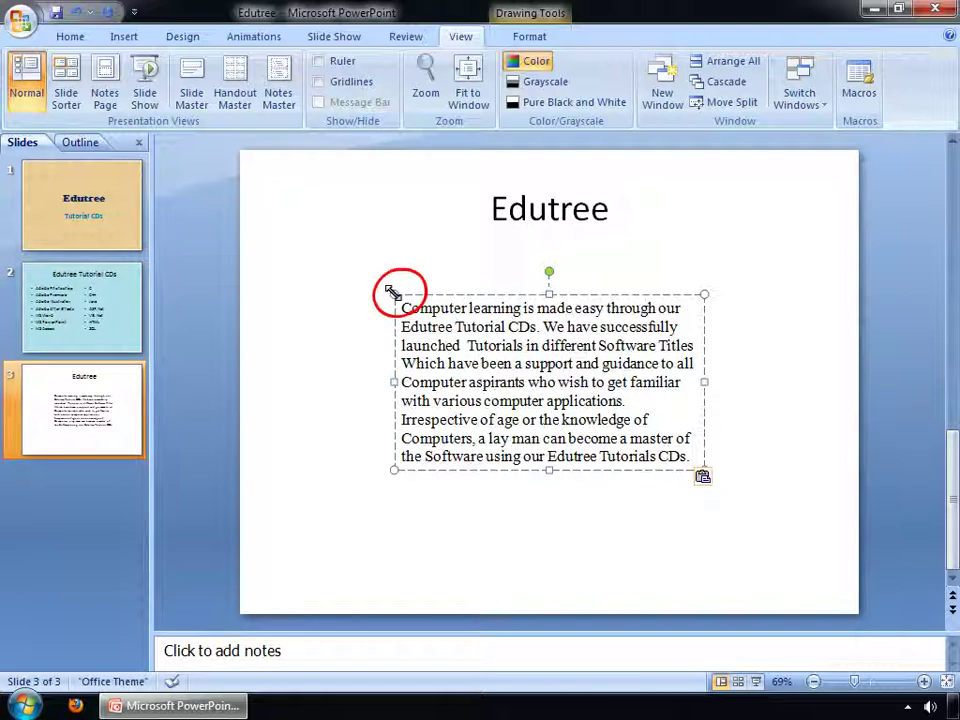
left_click_drag(392, 291, 291, 236)
left_click_drag(705, 313, 823, 313)
left_click_drag(560, 358, 609, 352)
left_click(626, 347)
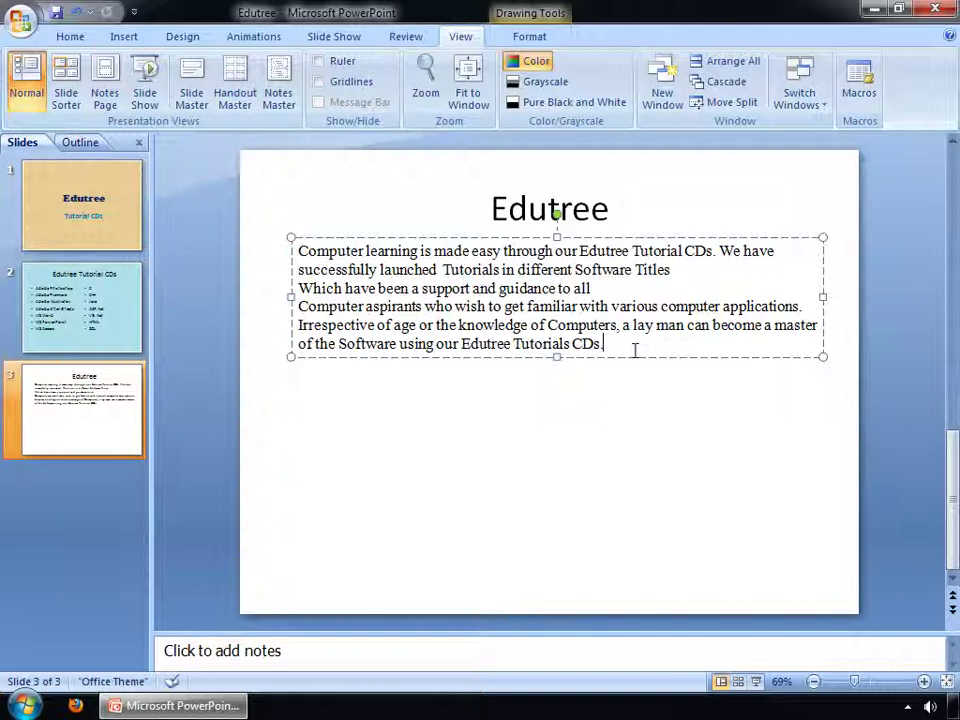
left_click_drag(613, 343, 281, 219)
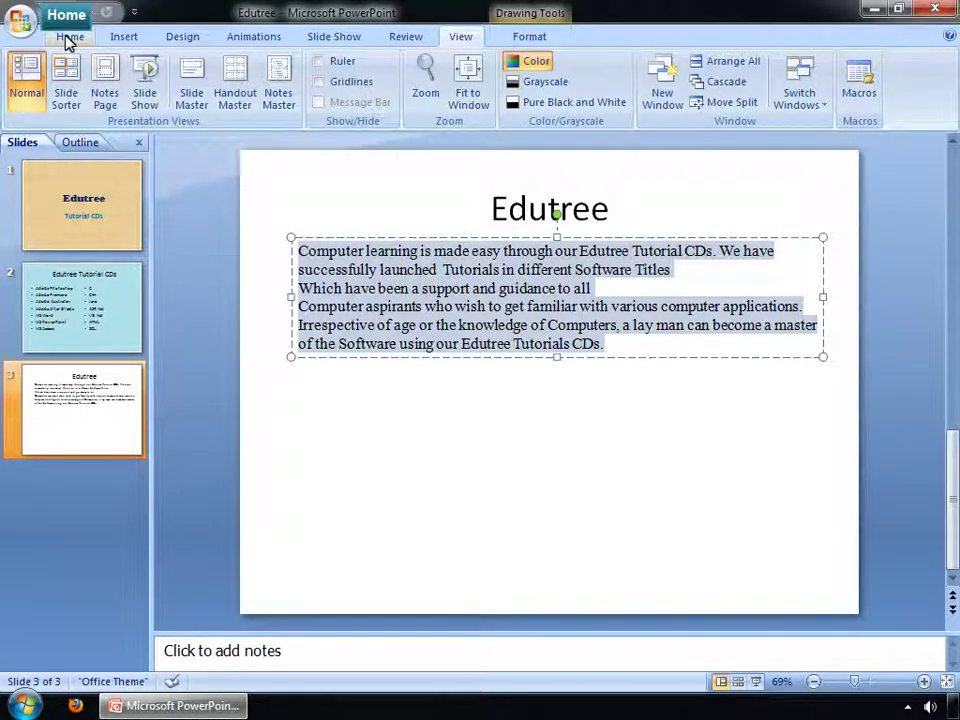
- Enlarge the slide 3 paragraph from 18 to 32 pt using Increase Font Size
left_click(68, 37)
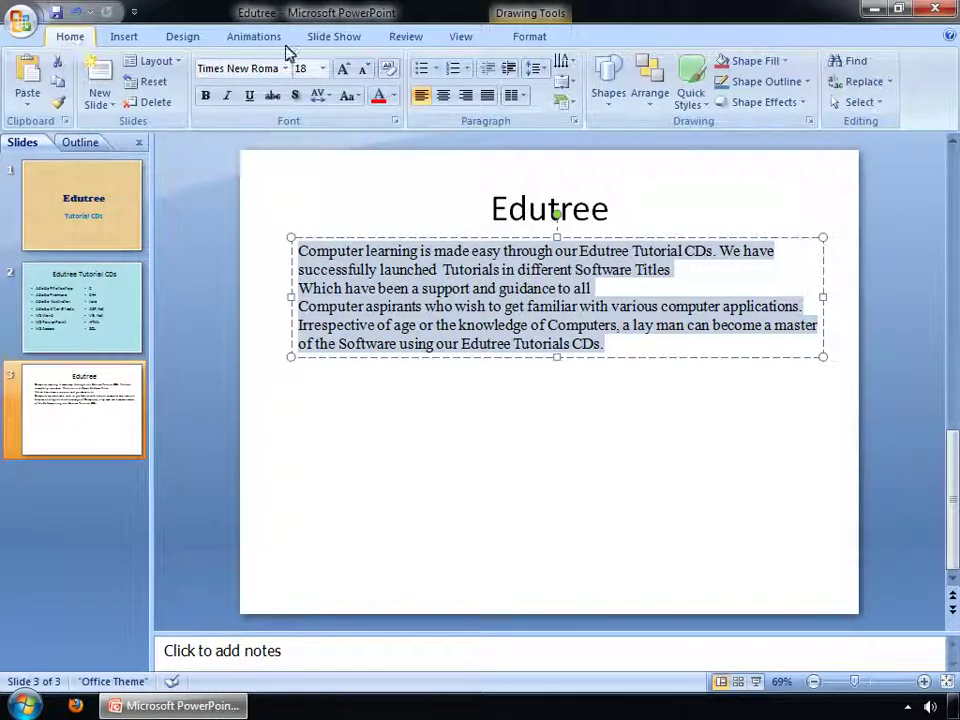
left_click(343, 73)
left_click(343, 73)
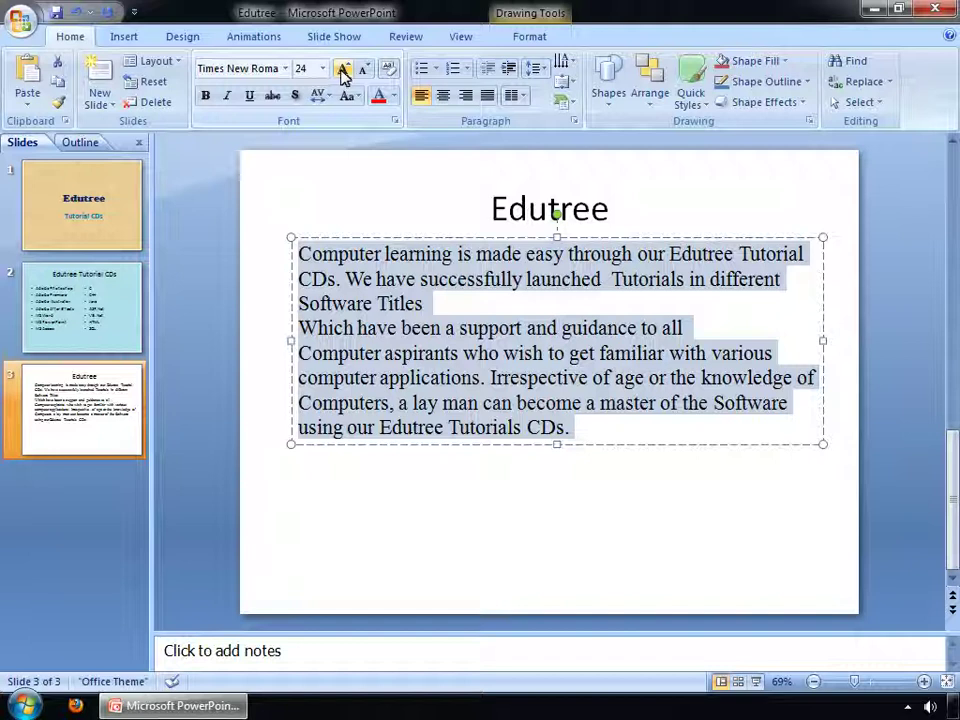
left_click(343, 71)
left_click(343, 71)
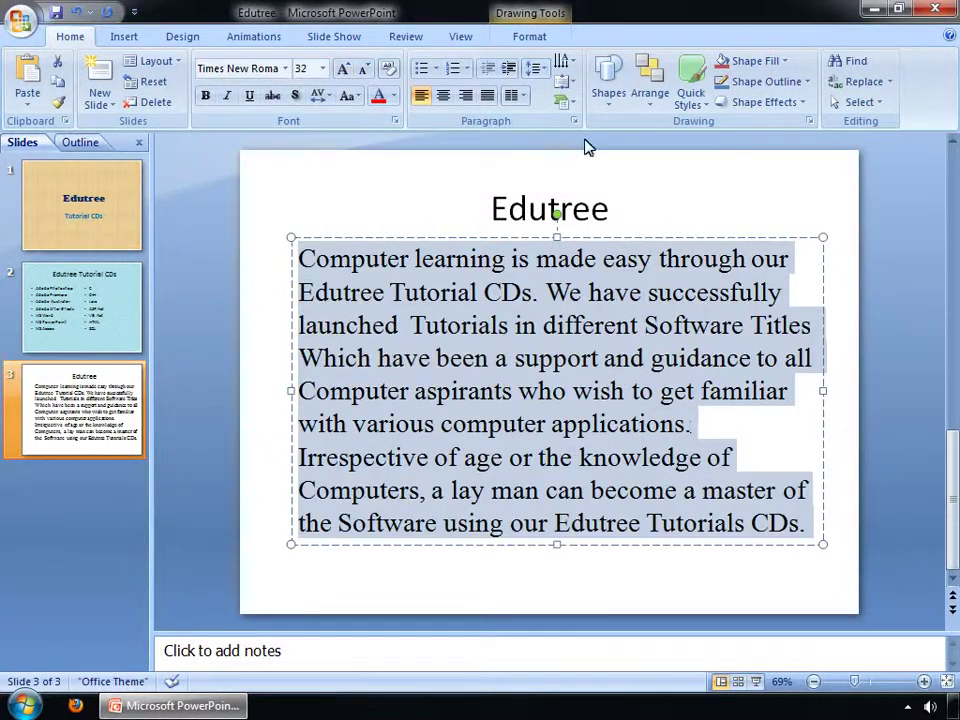
left_click(697, 424)
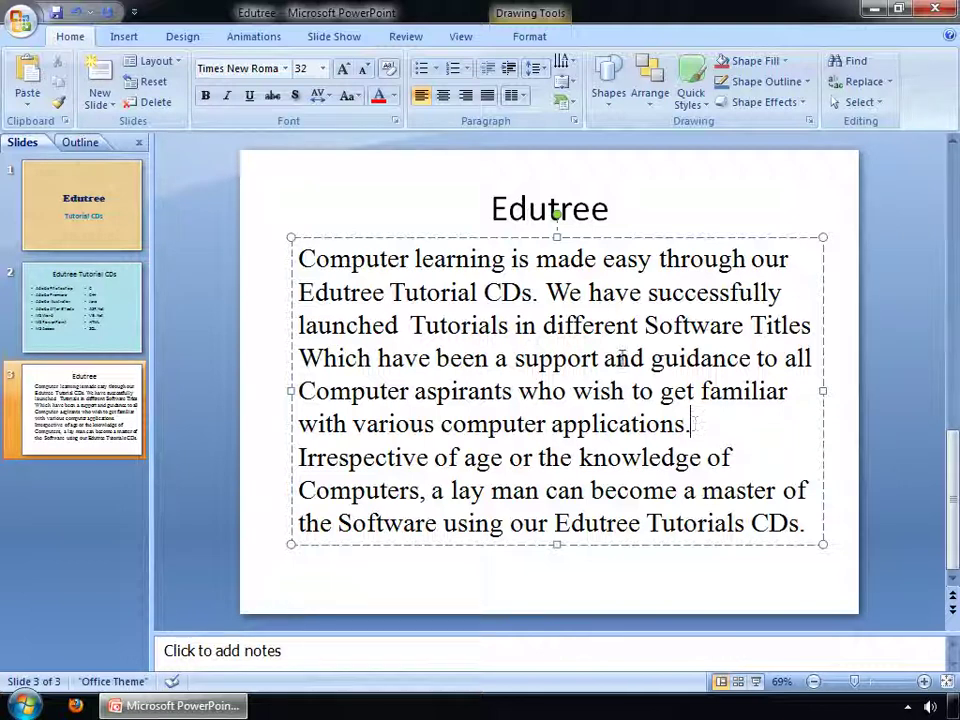
left_click(607, 210)
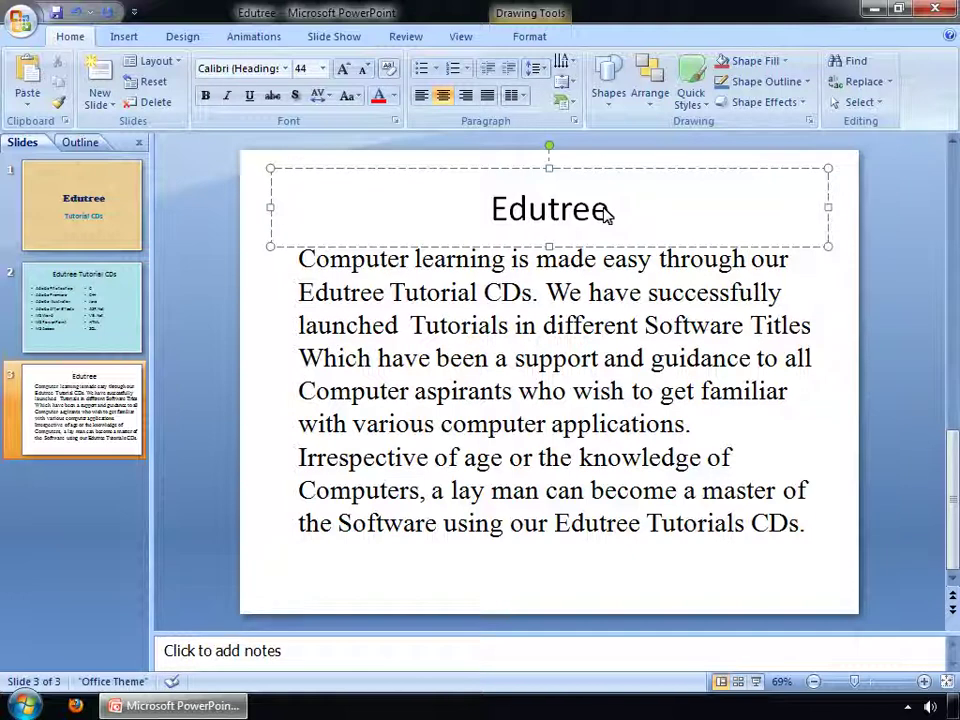
- Format the 'Edutree' title as bold 44-point Times New Roman
left_click_drag(610, 212, 316, 214)
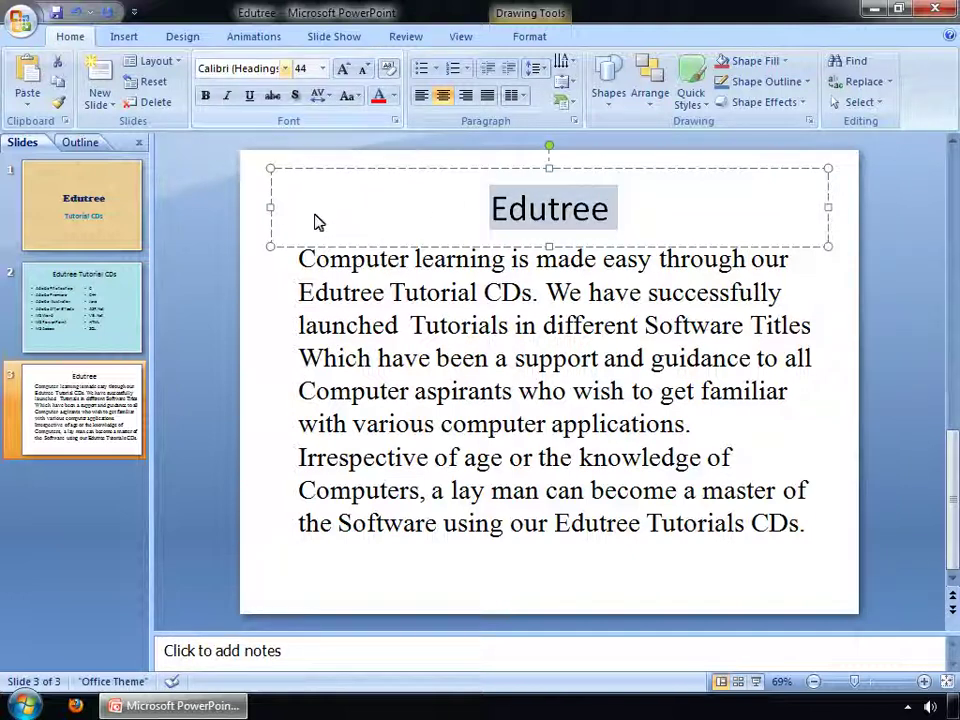
left_click(286, 68)
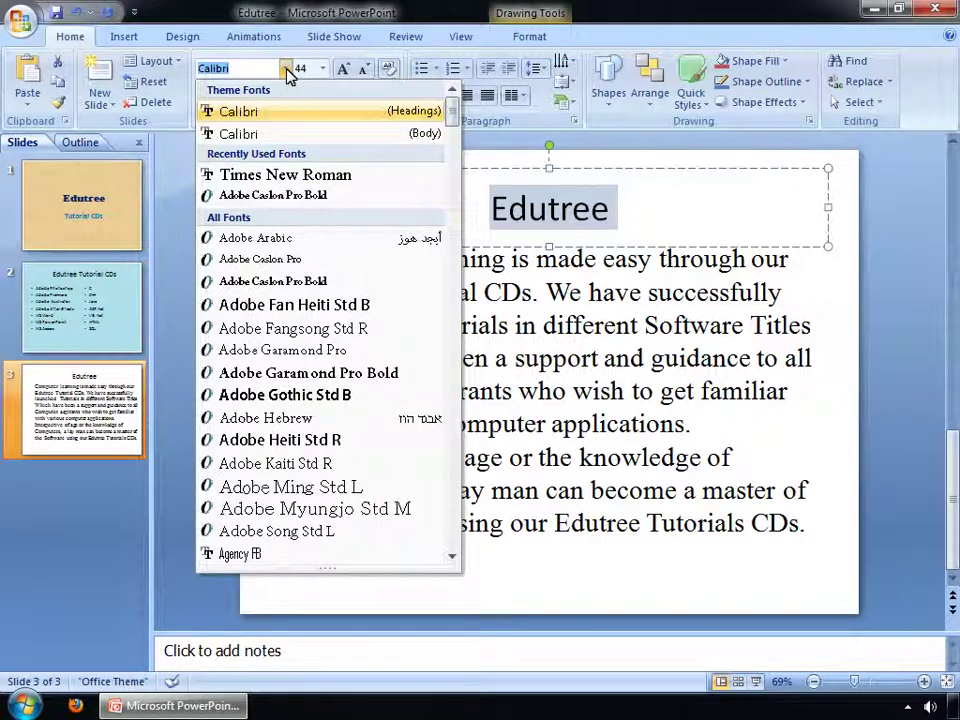
left_click(294, 177)
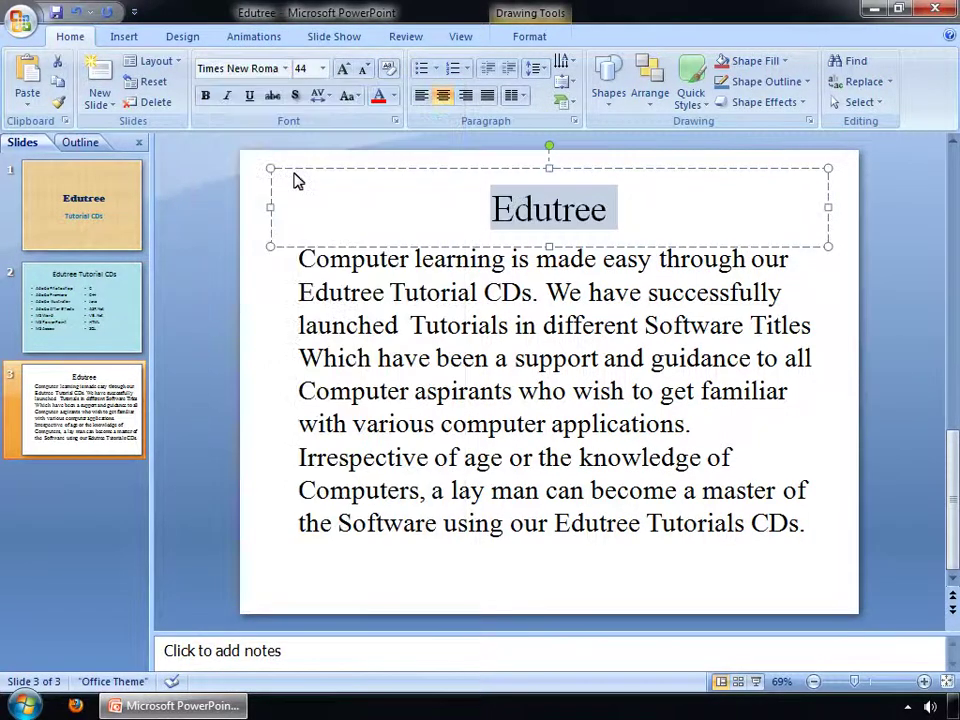
left_click(205, 98)
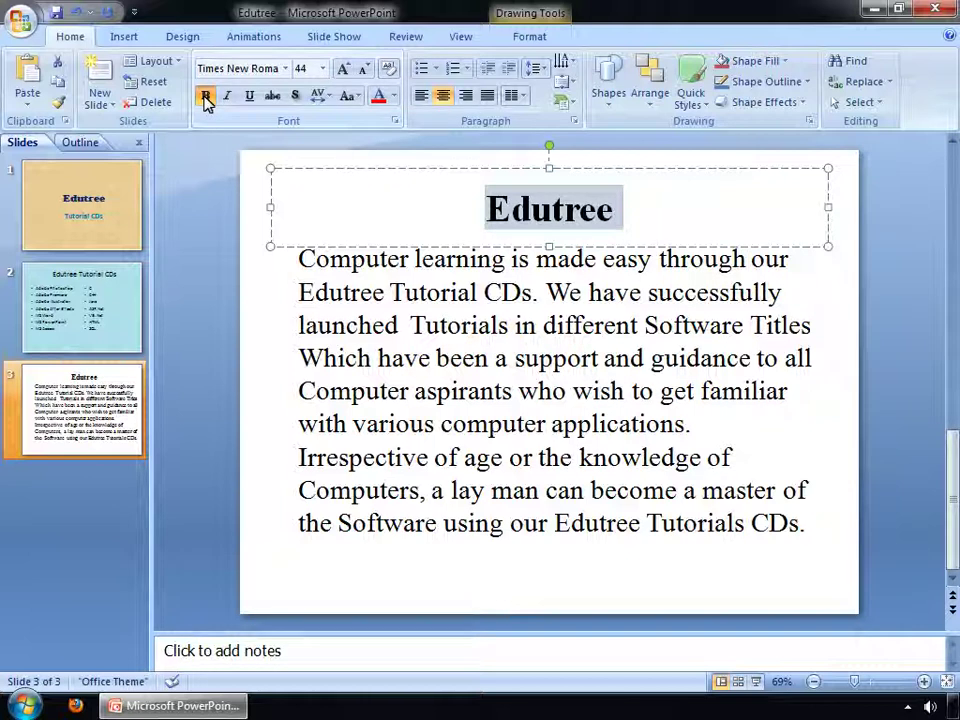
left_click(349, 75)
key("Escape")
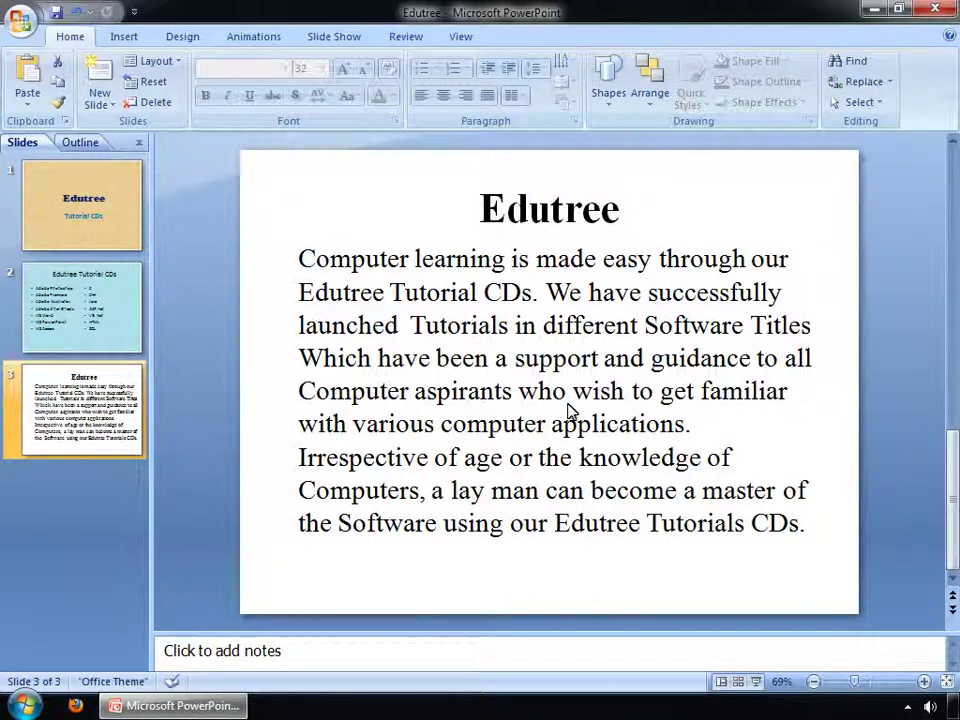
- In Slide Sorter, move the blue Tutorial CDs slide to third place, then return to Normal view
left_click(460, 38)
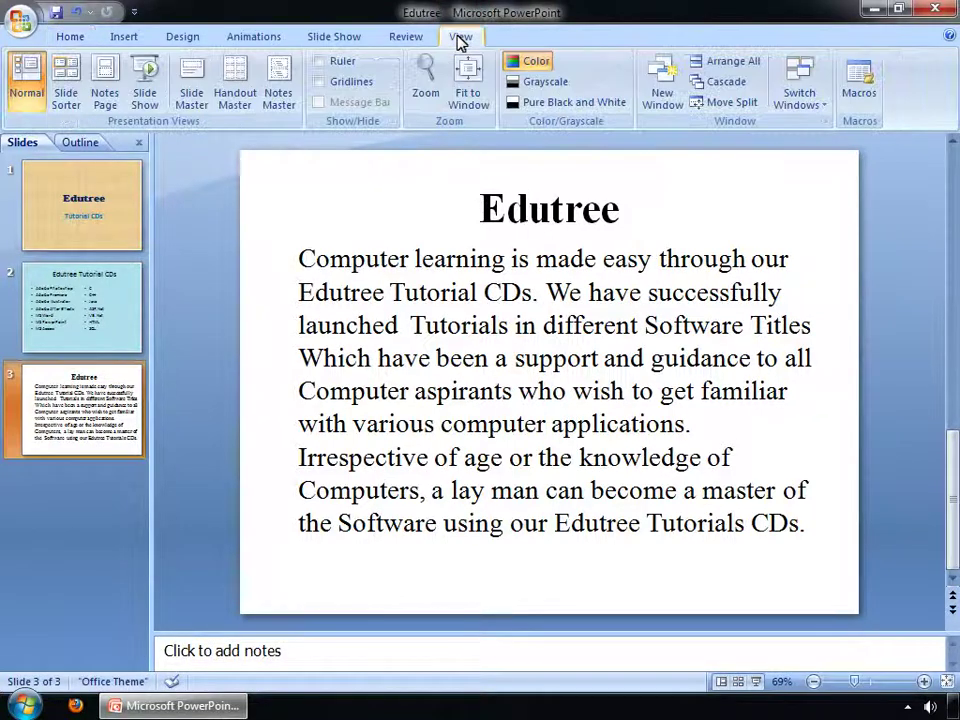
left_click(65, 88)
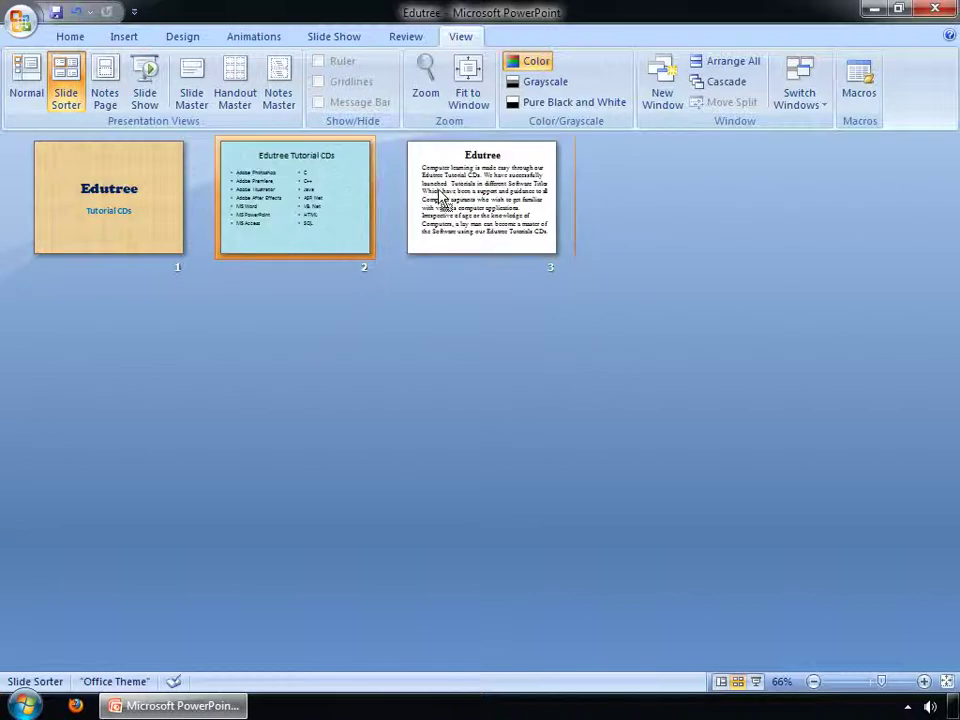
left_click_drag(435, 210, 452, 197)
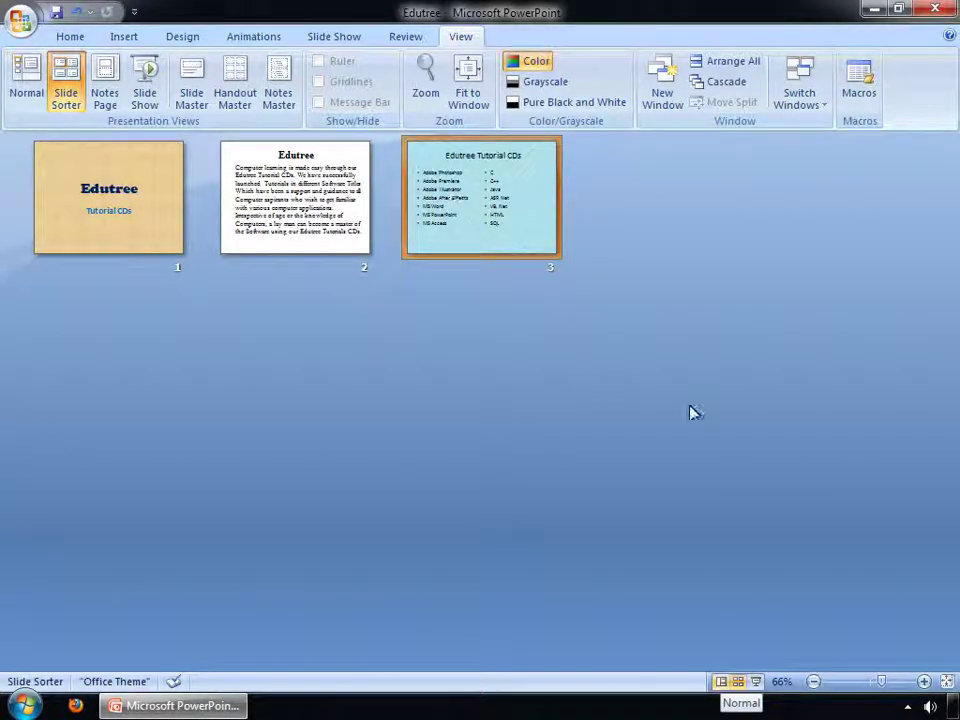
left_click(720, 683)
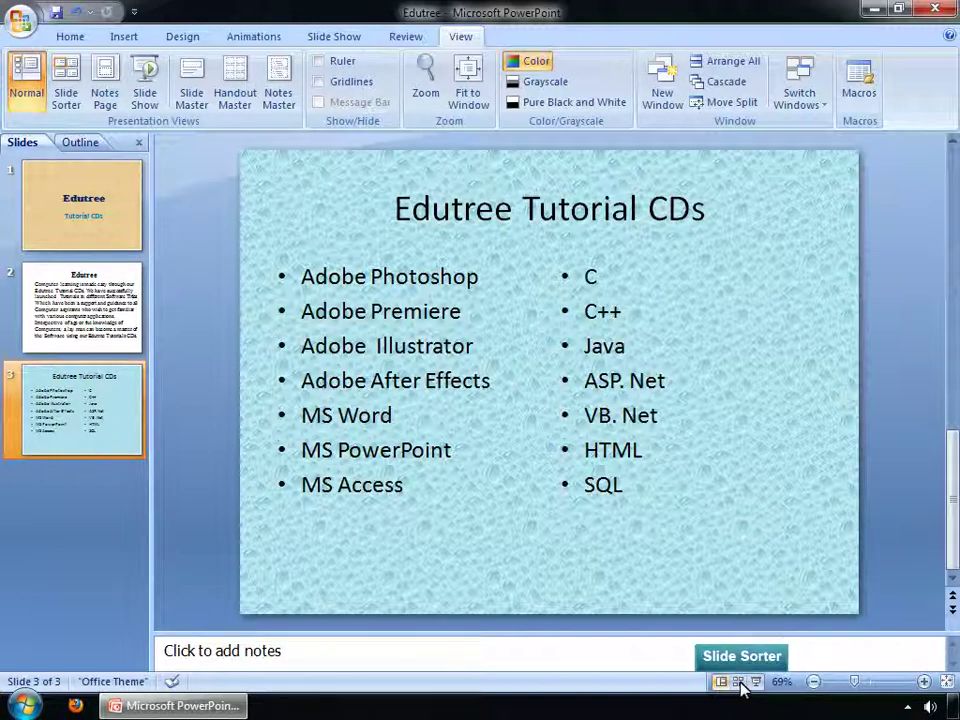
left_click(739, 682)
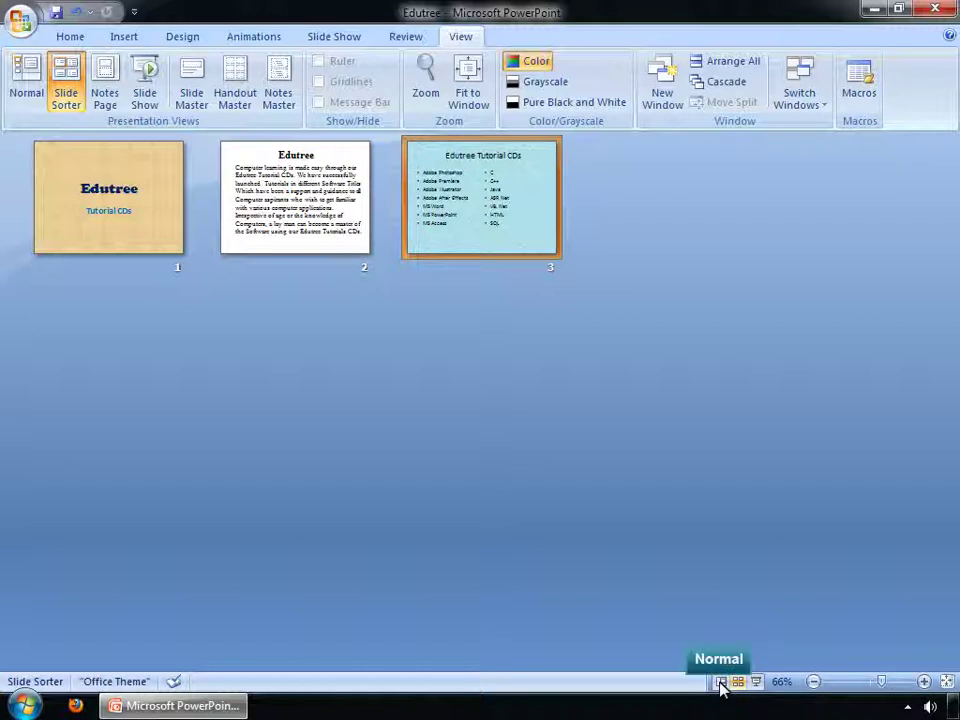
left_click(720, 683)
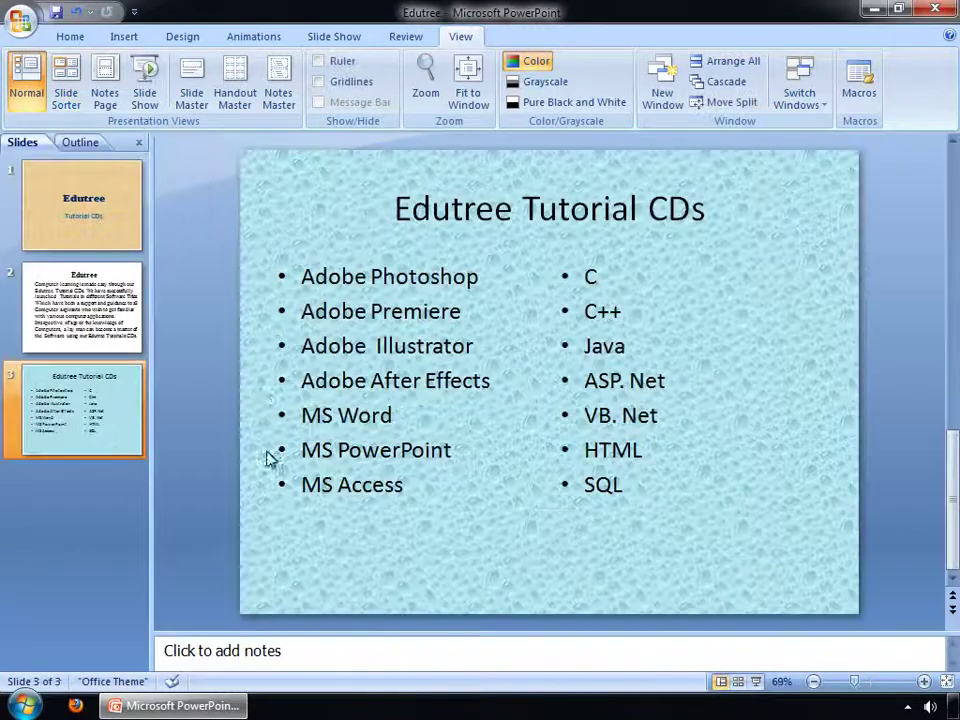
- In slide 3's Format Background, choose Picture or texture fill and browse for a file
right_click(255, 396)
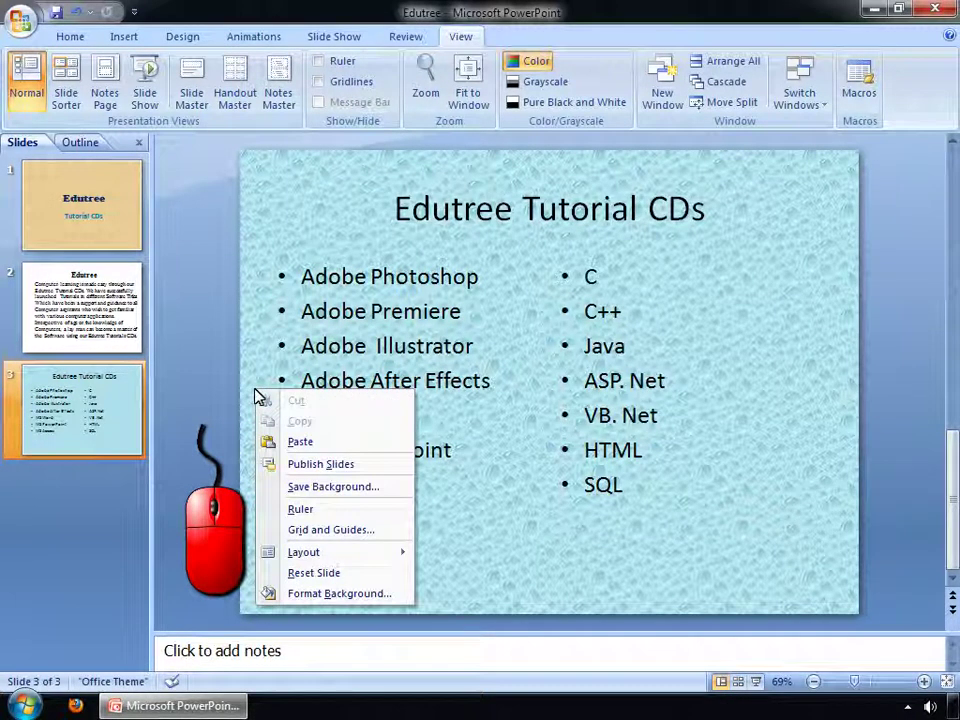
left_click(330, 594)
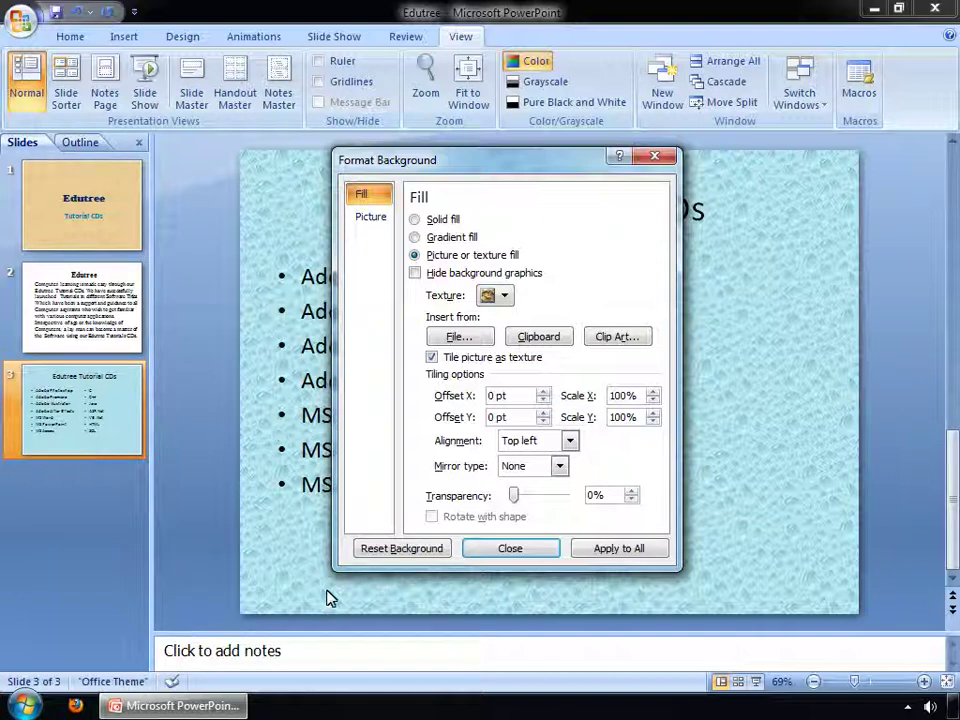
left_click(461, 337)
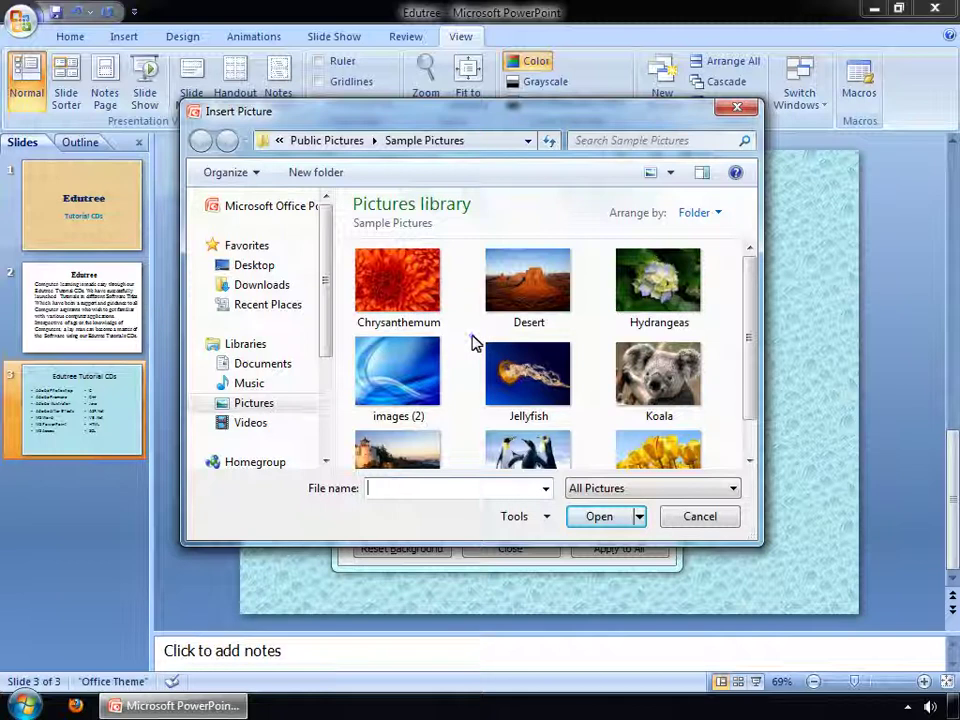
- Insert the blue swirl 'images (2)' from Sample Pictures as slide 3's background
left_click(397, 285)
left_click(388, 374)
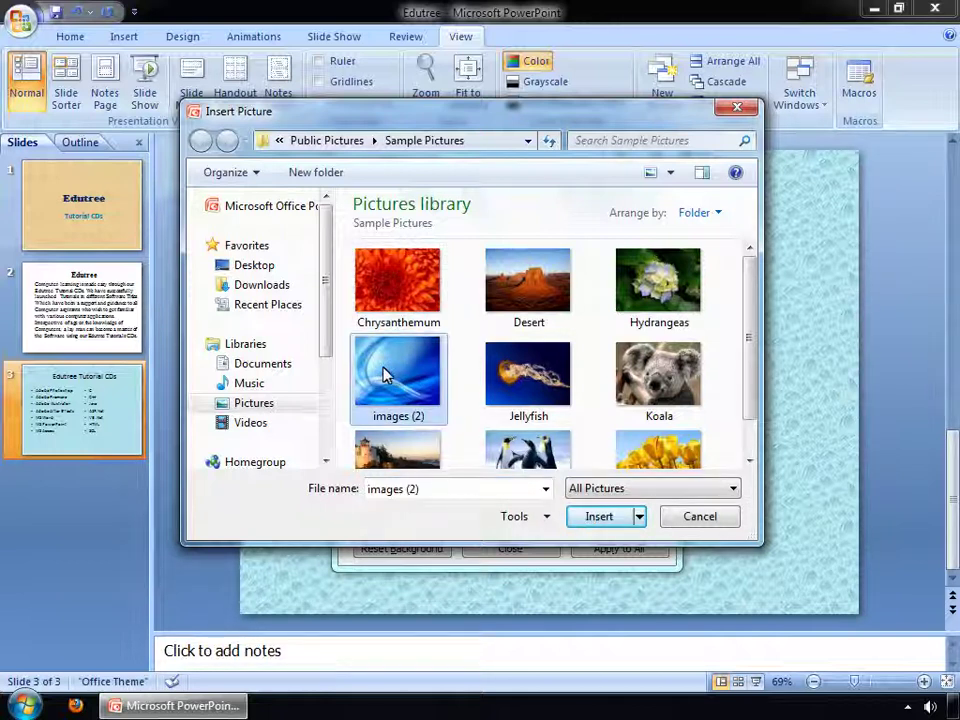
left_click(605, 516)
left_click_drag(519, 170, 323, 135)
left_click(309, 375)
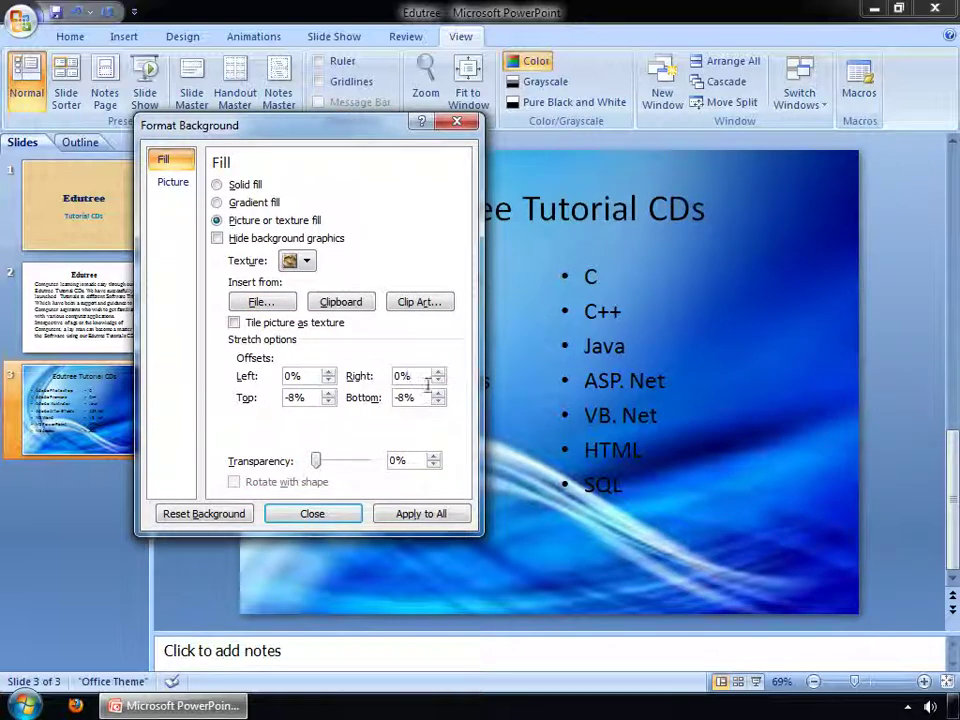
- Leave the background picture at 0% transparency and close Format Background
left_click(317, 461)
mouse_move(316, 460)
left_mouse_down()
mouse_move(364, 461)
mouse_move(310, 466)
left_mouse_up()
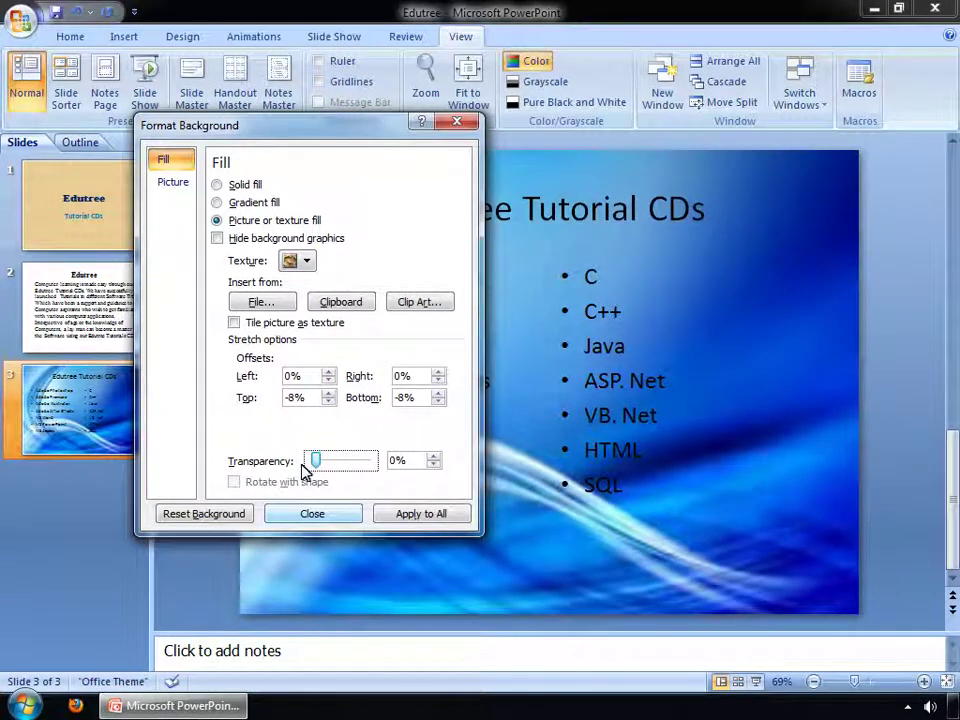
left_click(326, 514)
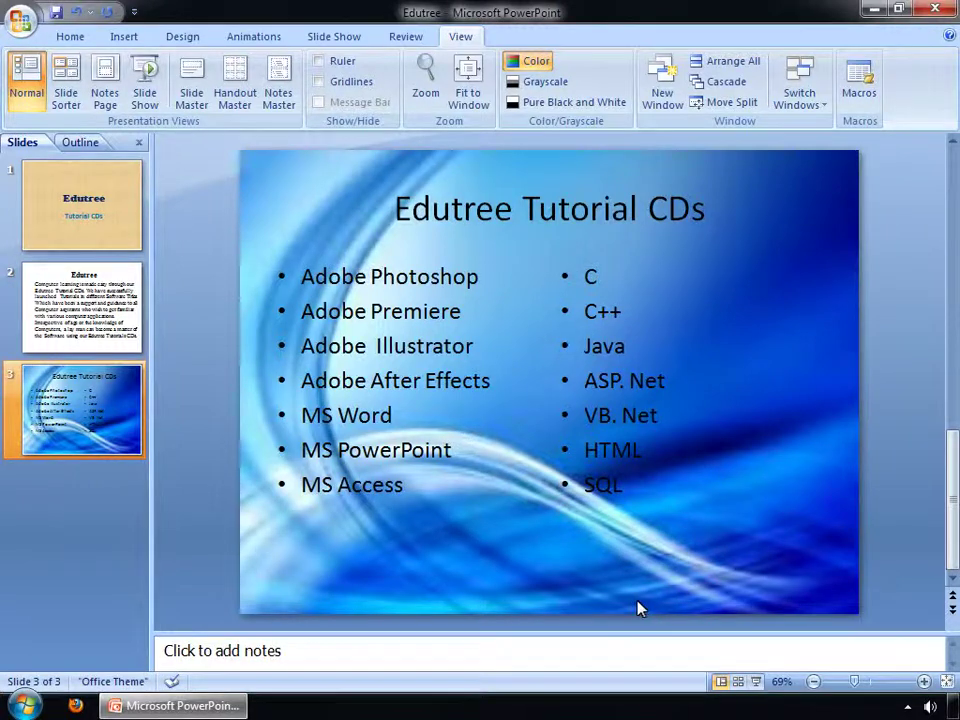
key("alt+h")
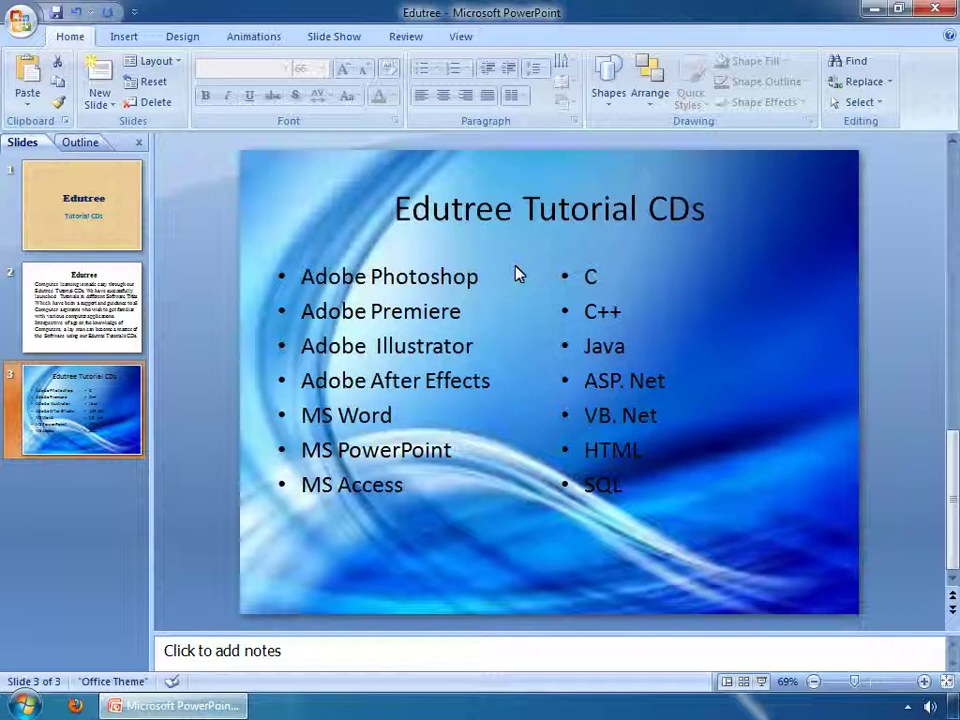
- Show the Custom Animation pane and apply a fade transition to slide 3
left_click(254, 37)
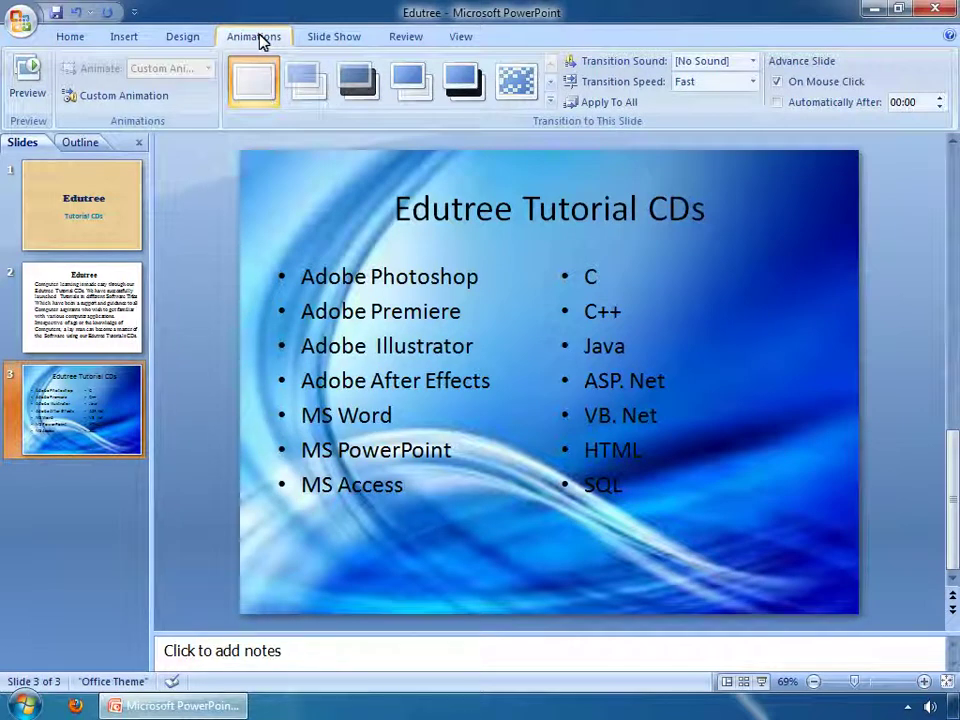
left_click(112, 97)
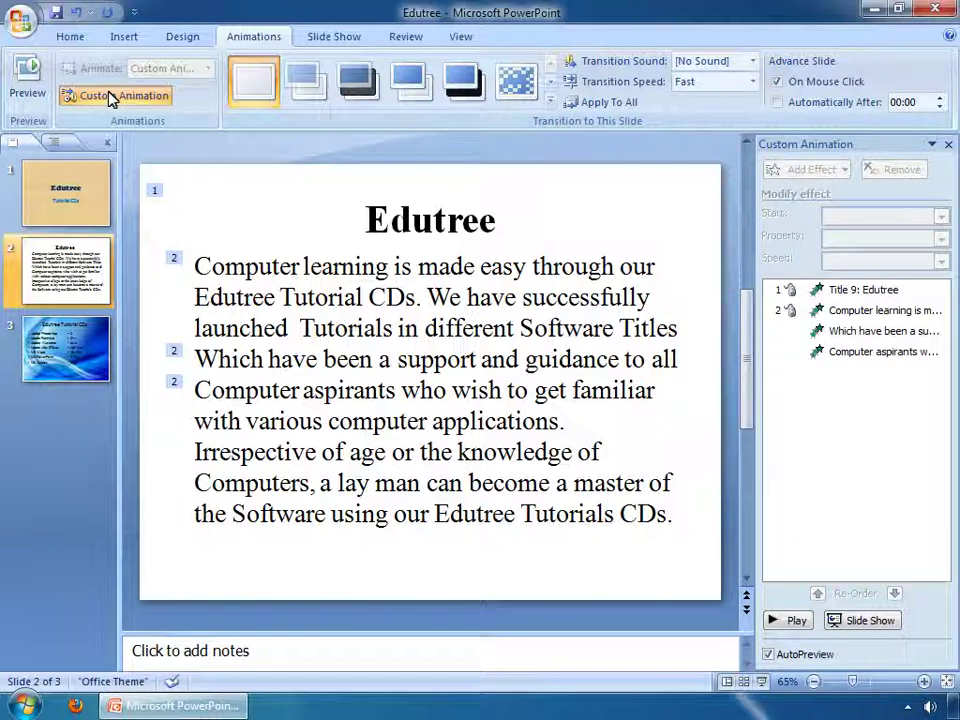
left_click(66, 348)
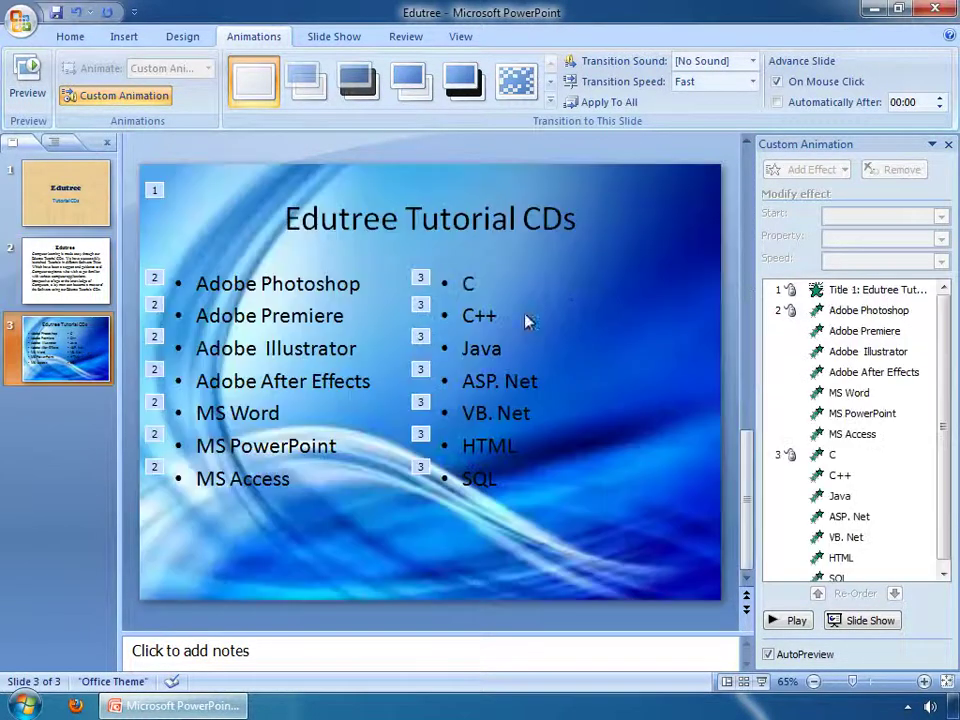
left_click(306, 80)
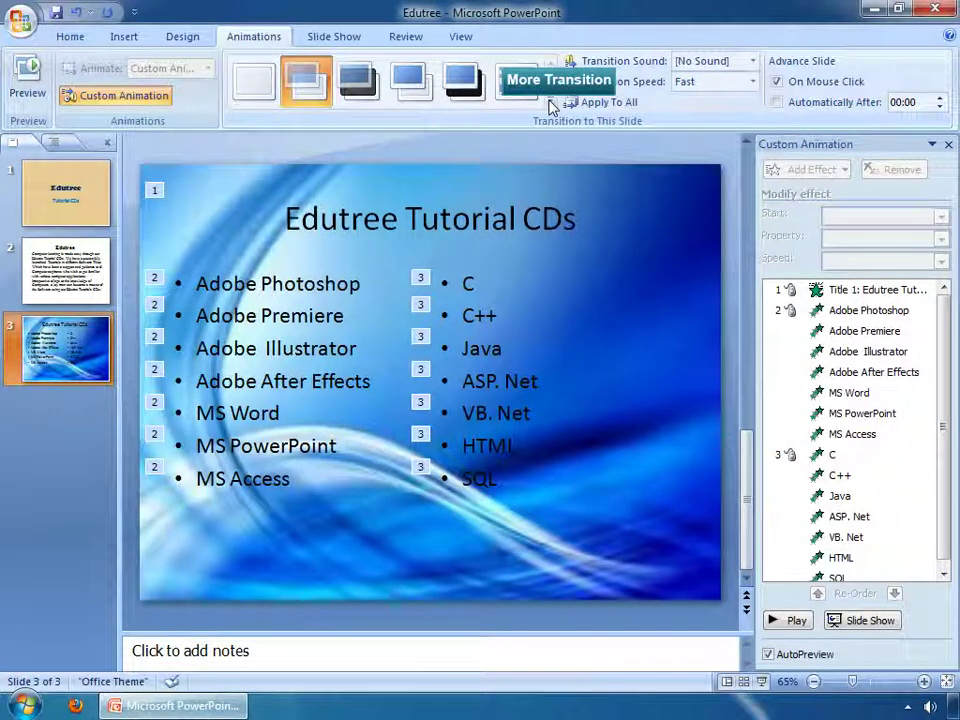
- Replace slide 3's fade with a transition from the bottom row of the transition gallery
left_click(551, 103)
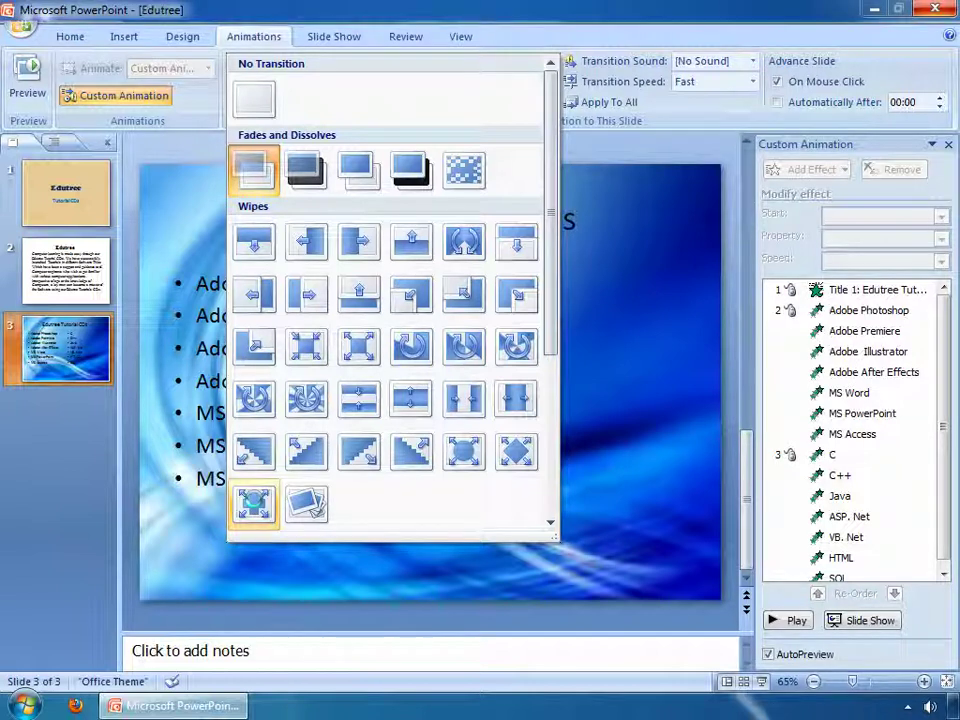
left_click(254, 503)
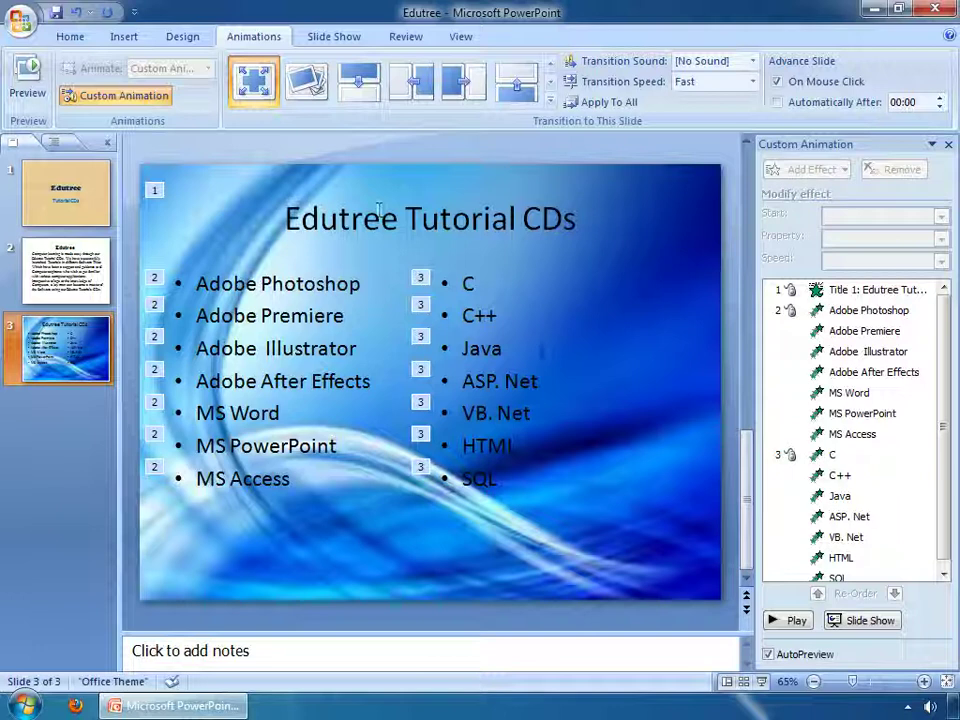
left_click(540, 362)
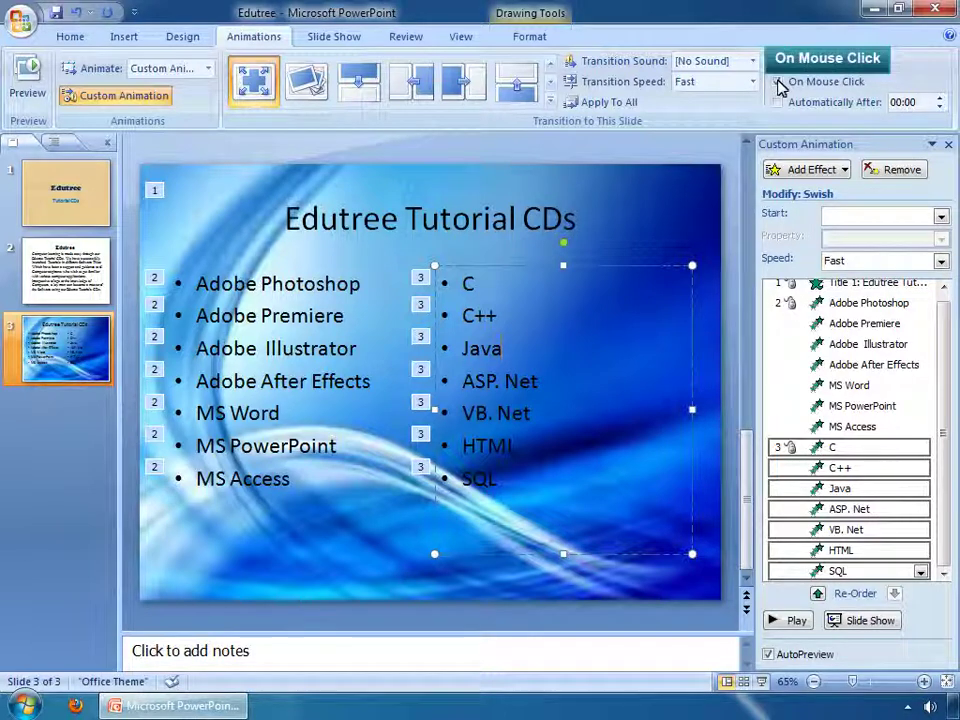
- Make all slides advance automatically after 00:02, then run the slide show from slide 1
key("Escape")
left_click(540, 362)
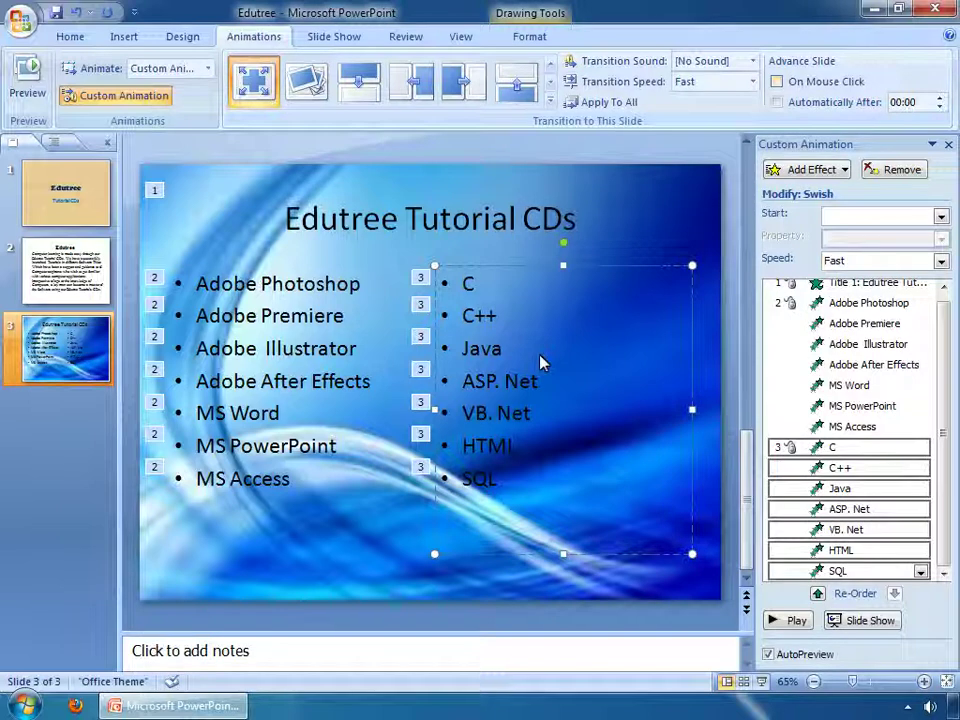
left_click(778, 101)
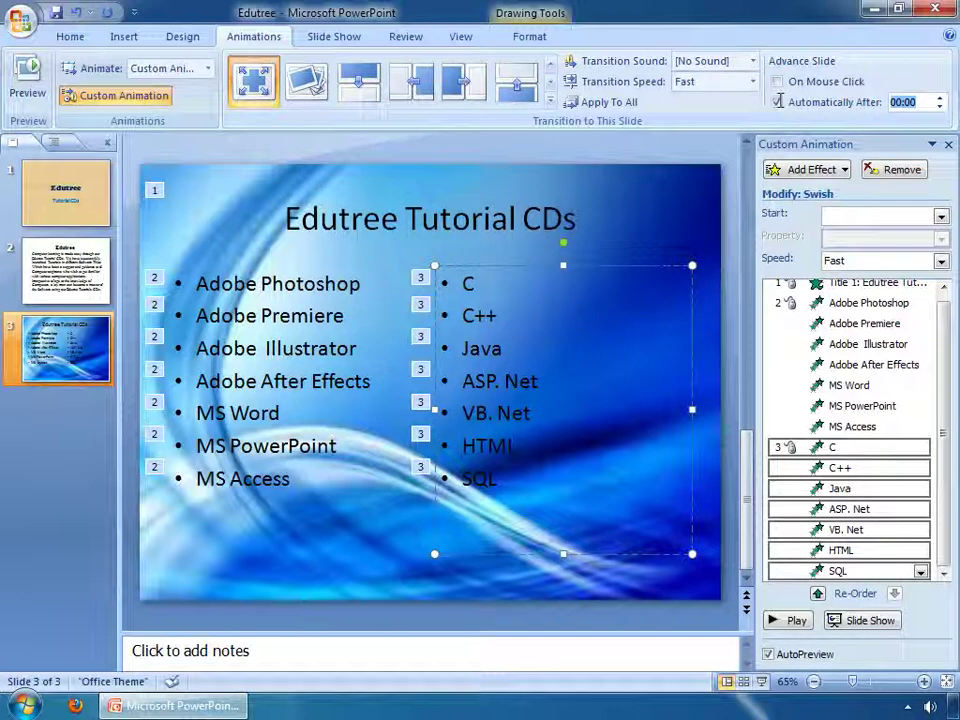
left_click(925, 101)
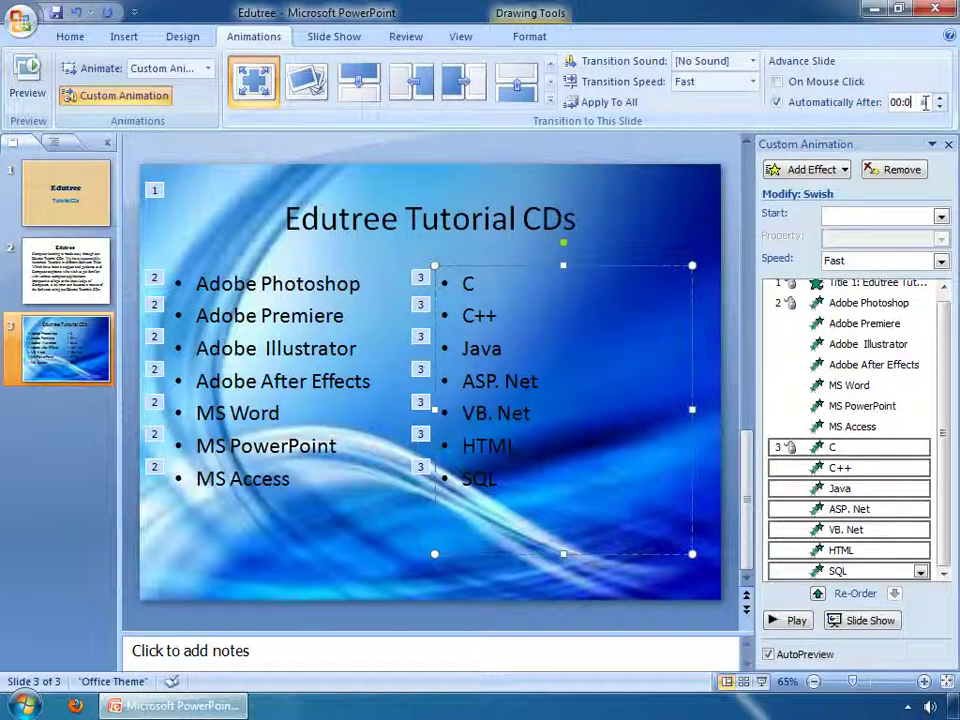
type("2")
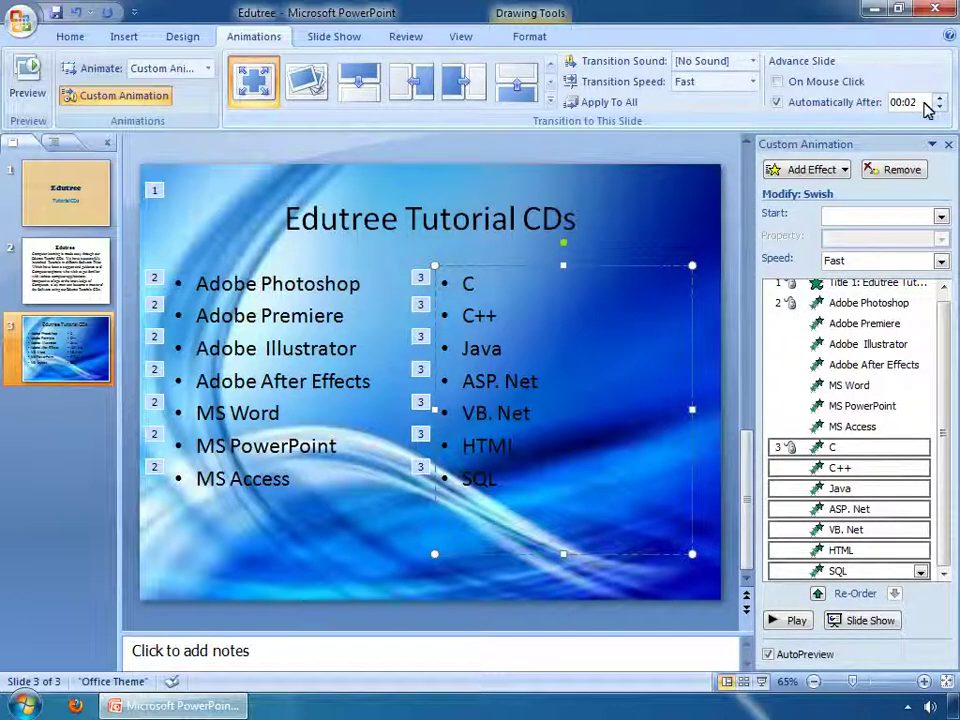
left_click(607, 103)
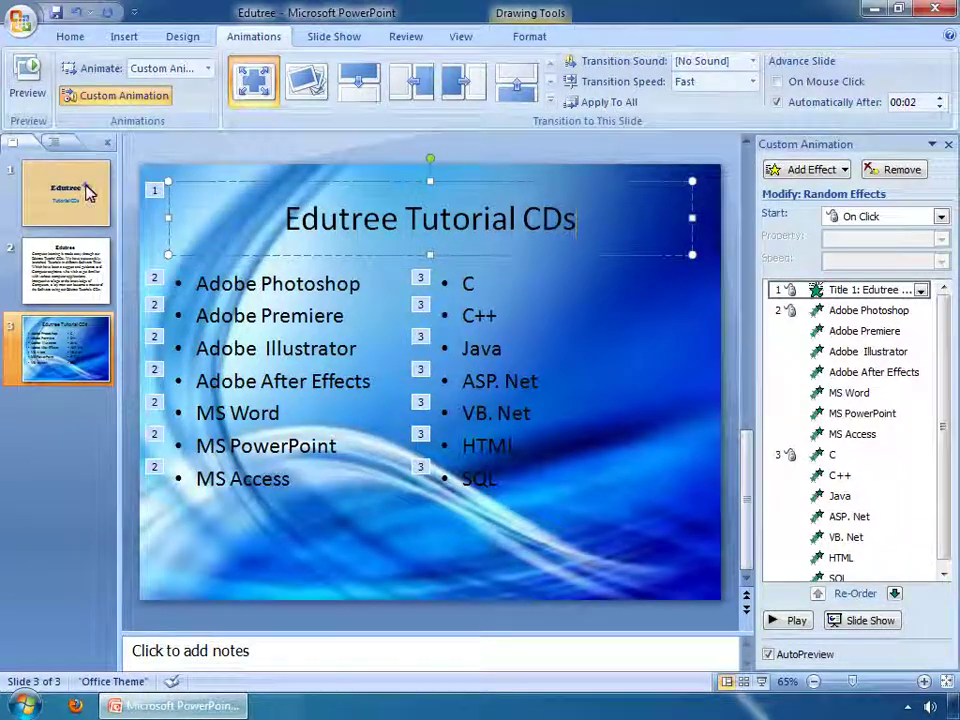
left_click(66, 160)
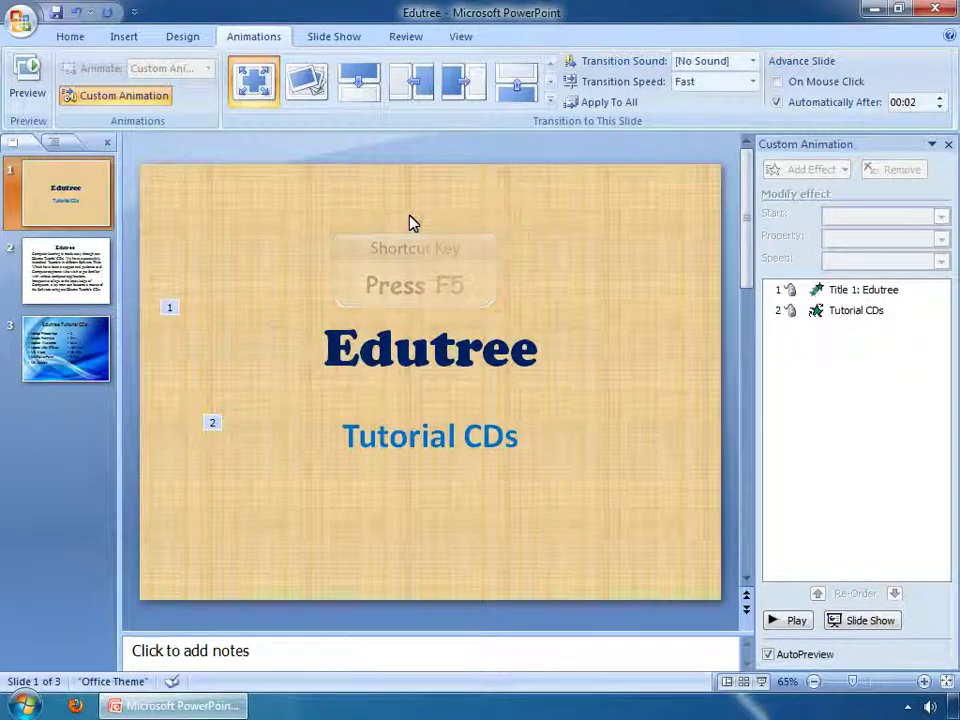
key("F5")
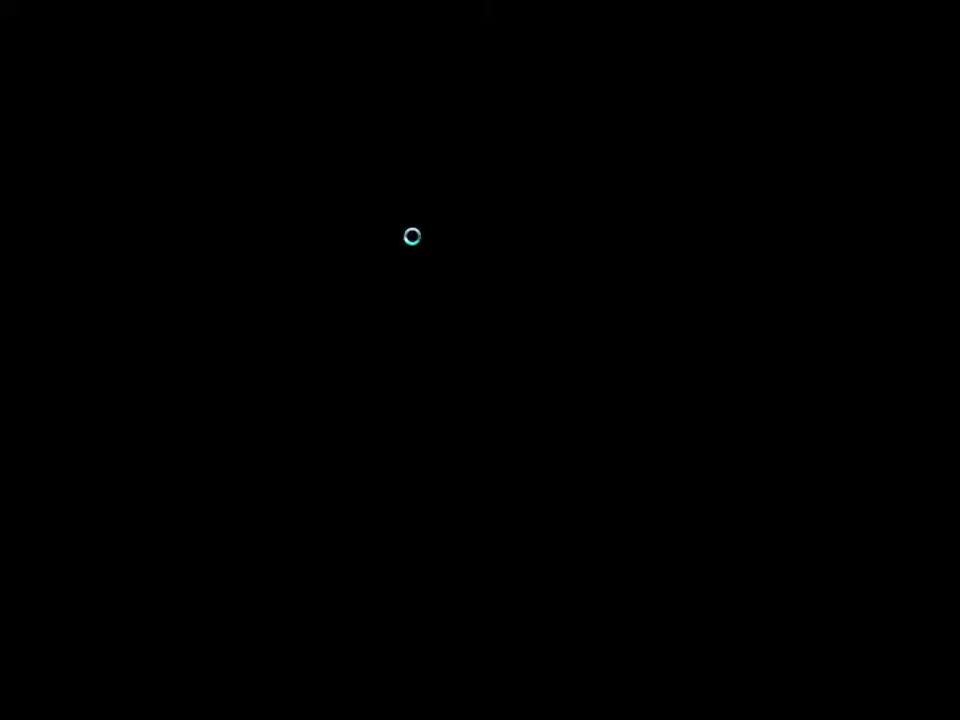